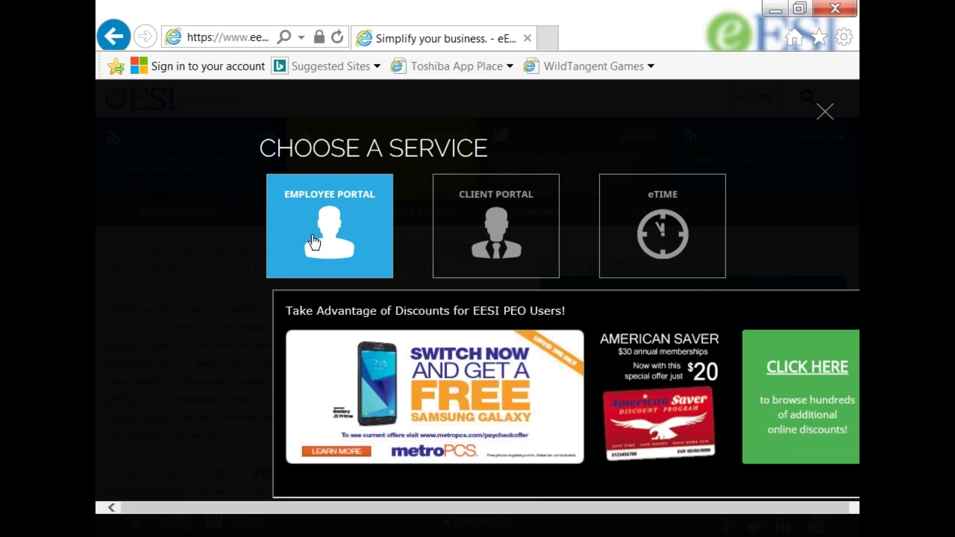
# Open the Employee Portal sign-in form, enter your username and password, and submit.
pyautogui.click(314, 242)
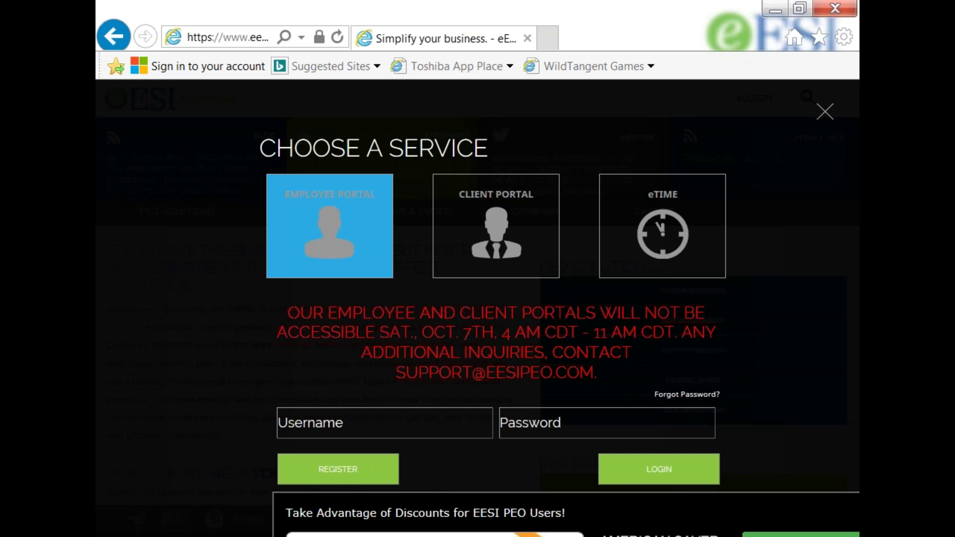
pyautogui.click(322, 426)
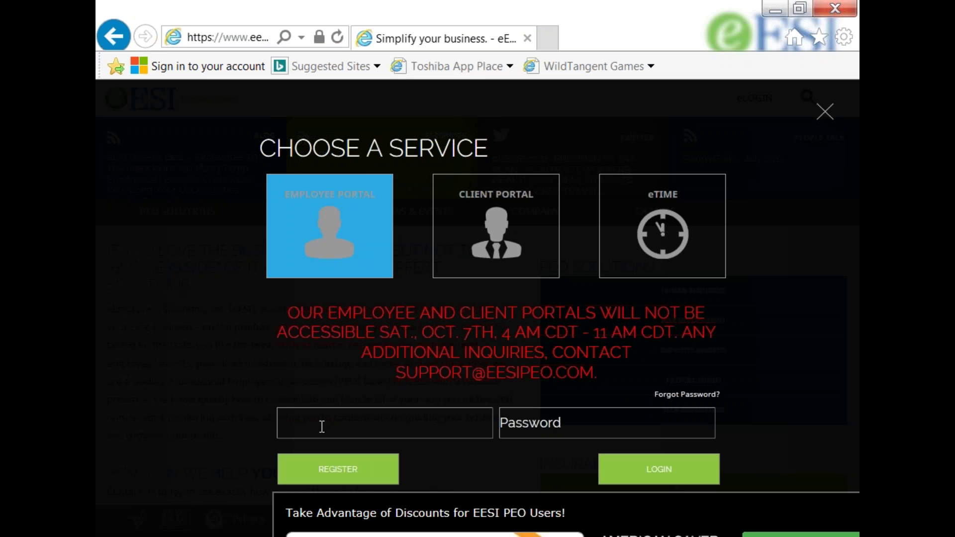
pyautogui.write('ericaggo')
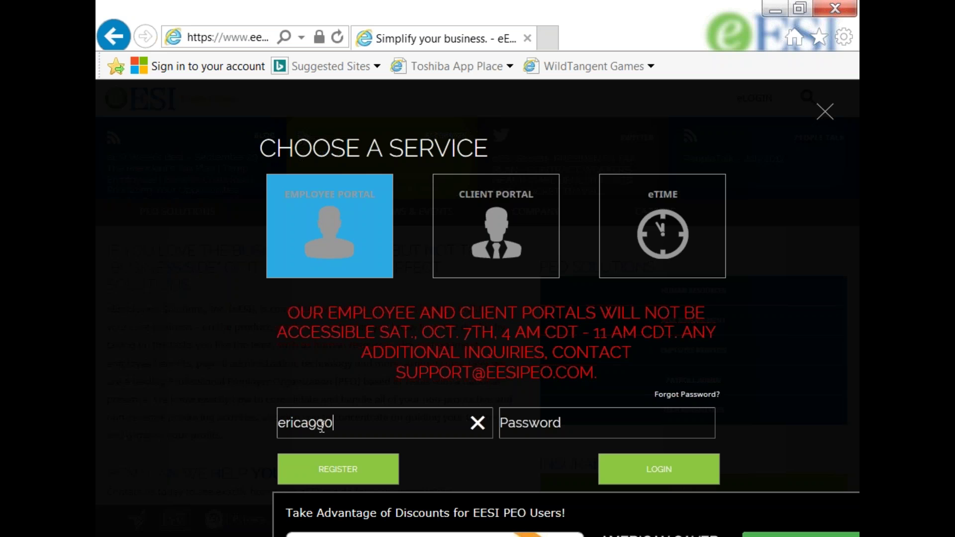
pyautogui.press('Tab')
pyautogui.write('e****')
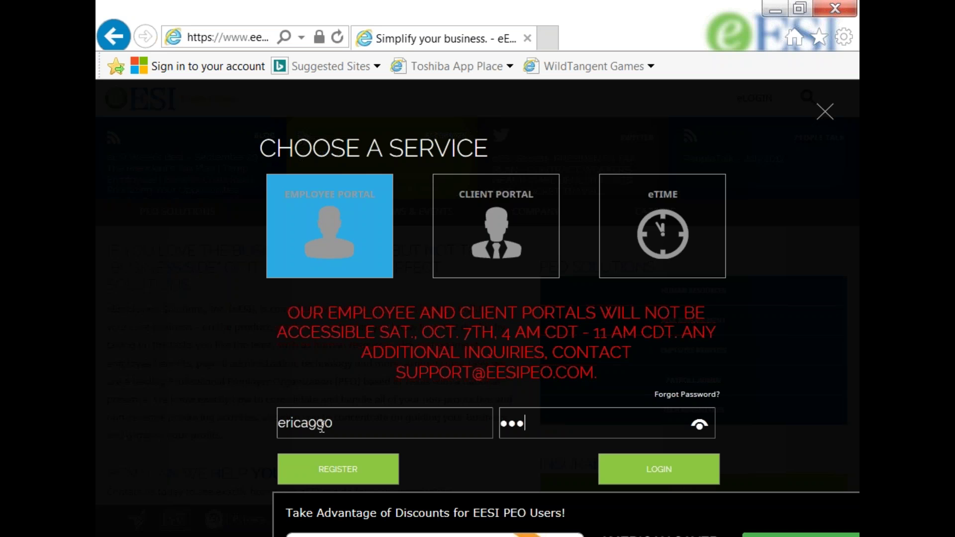
pyautogui.press('Return')
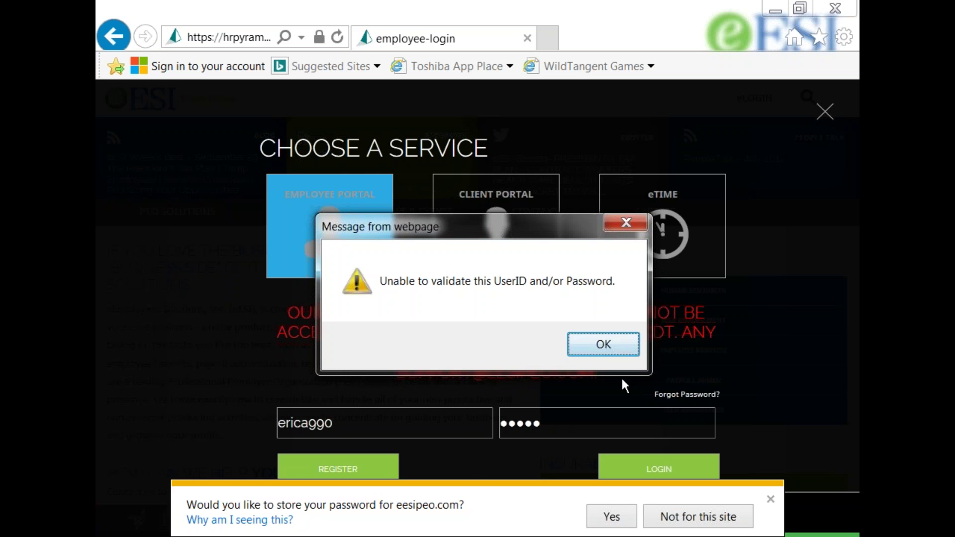
# Dismiss the failed-login message, decline saving the password, and re-enter your username and password.
pyautogui.click(608, 350)
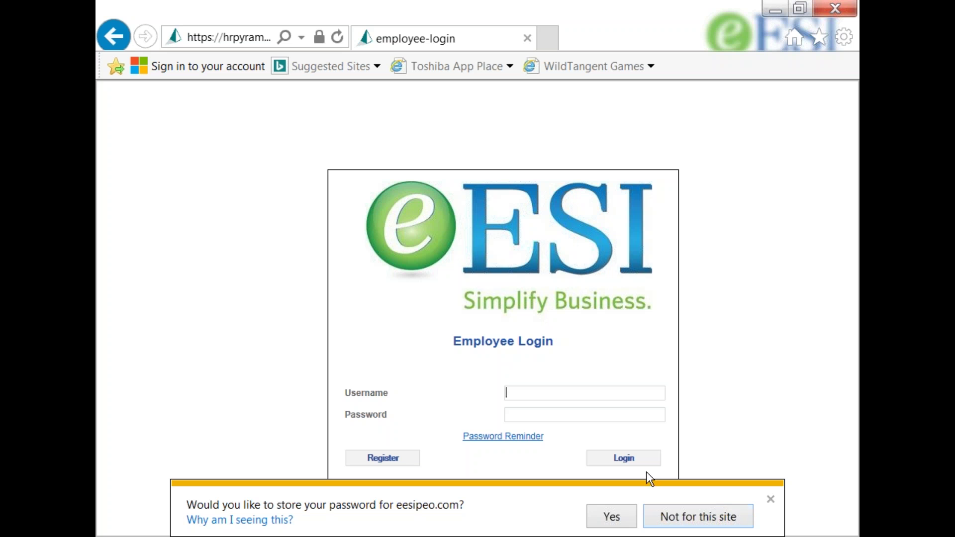
pyautogui.click(665, 514)
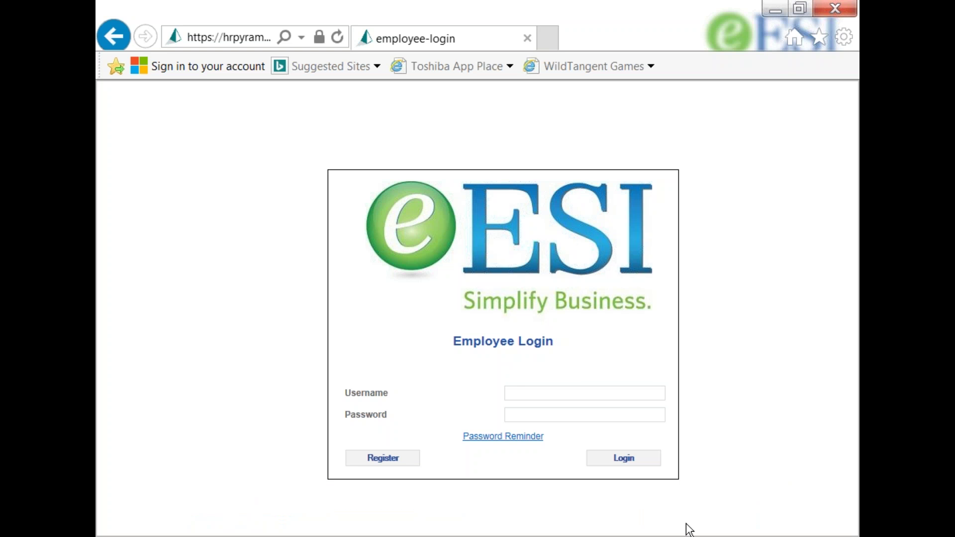
pyautogui.write('erica999')
pyautogui.press('Tab')
pyautogui.write('•••••')
# Log in to HRPyramid and use Launch Me! to open the OpenNotus Employee Home.
pyautogui.click(627, 455)
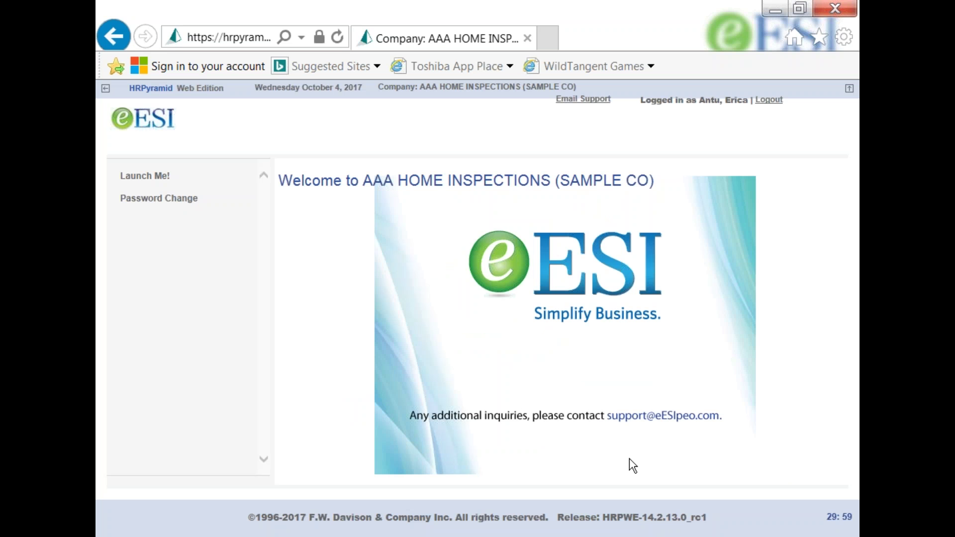
pyautogui.click(142, 177)
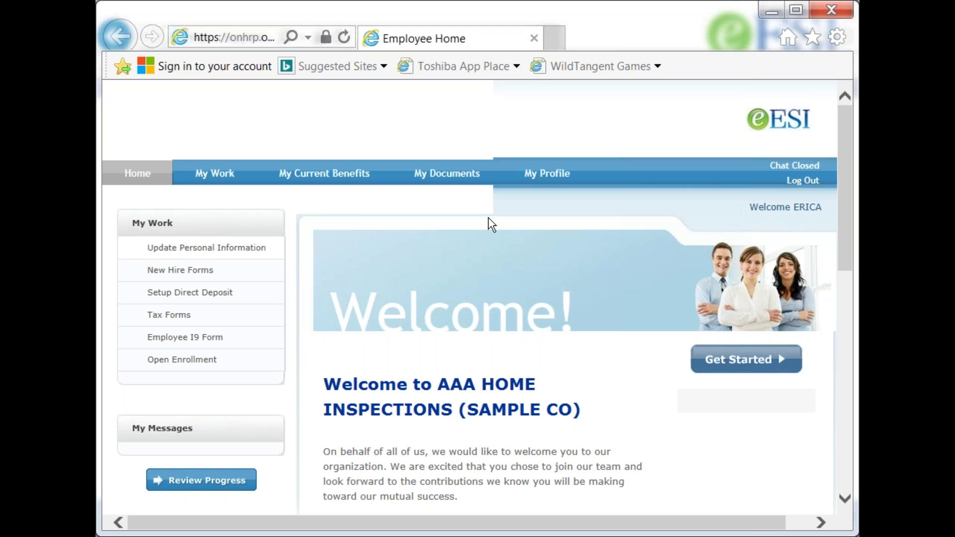
pyautogui.scroll(-3, 491, 240)
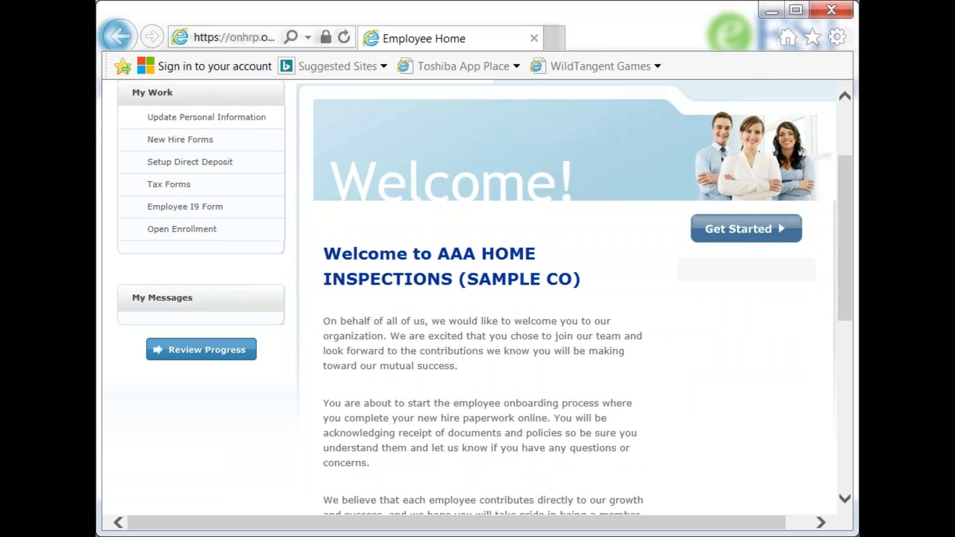
pyautogui.scroll(1, 476, 297)
pyautogui.scroll(-1, 476, 297)
pyautogui.scroll(2, 134, 179)
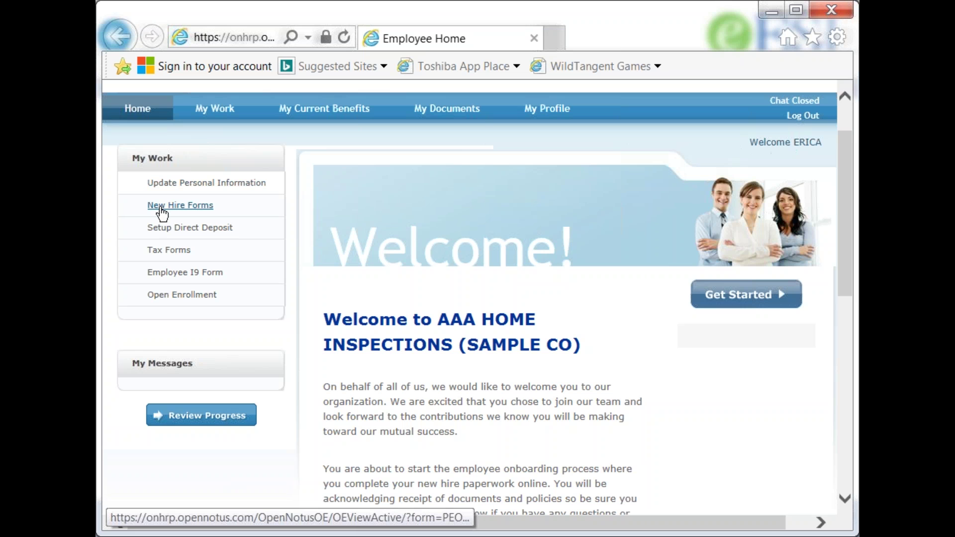
# Open the Open Enrollment summary, expand Voluntary Benefits, Flexible Spending Accounts and Additional Benefits, then open Medical.
pyautogui.click(185, 297)
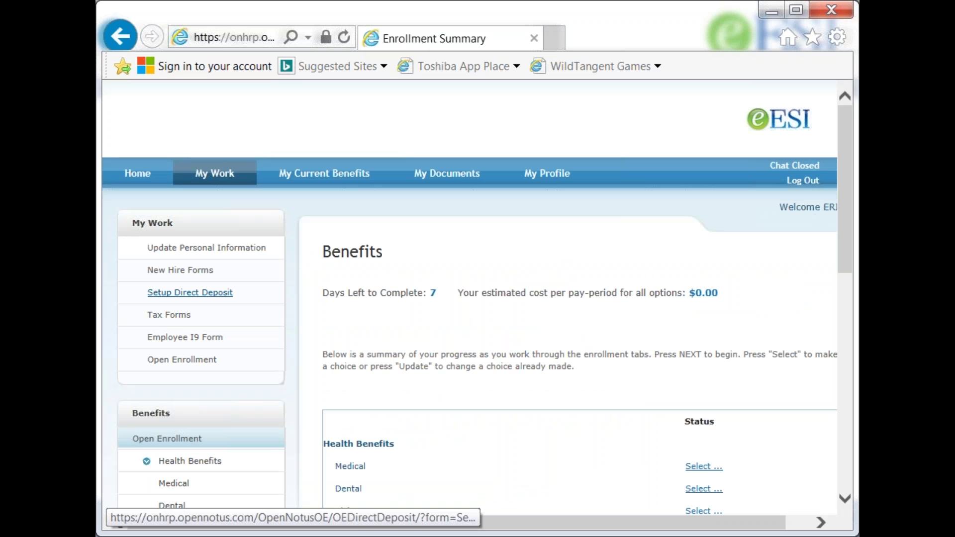
pyautogui.scroll(-3, 190, 384)
pyautogui.scroll(-1, 188, 375)
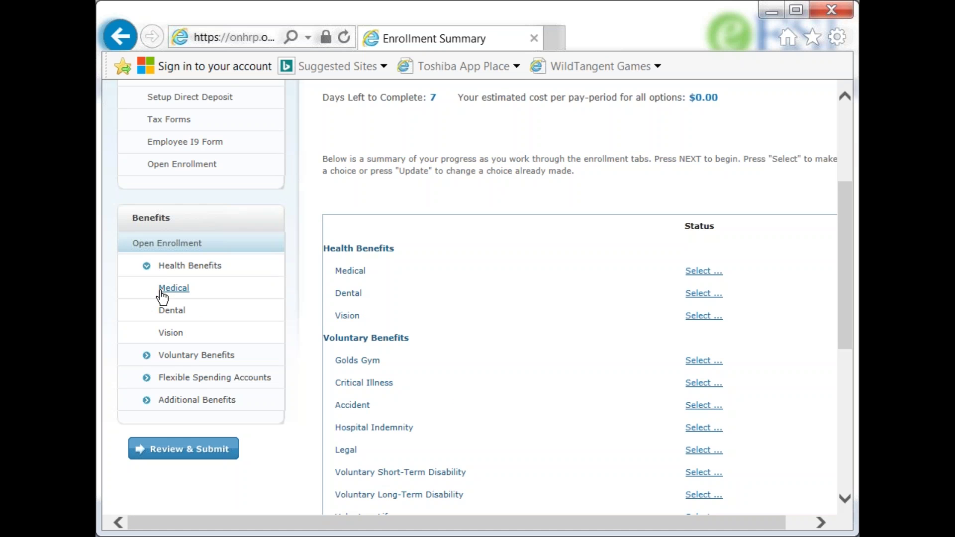
pyautogui.click(148, 355)
pyautogui.scroll(-3, 192, 380)
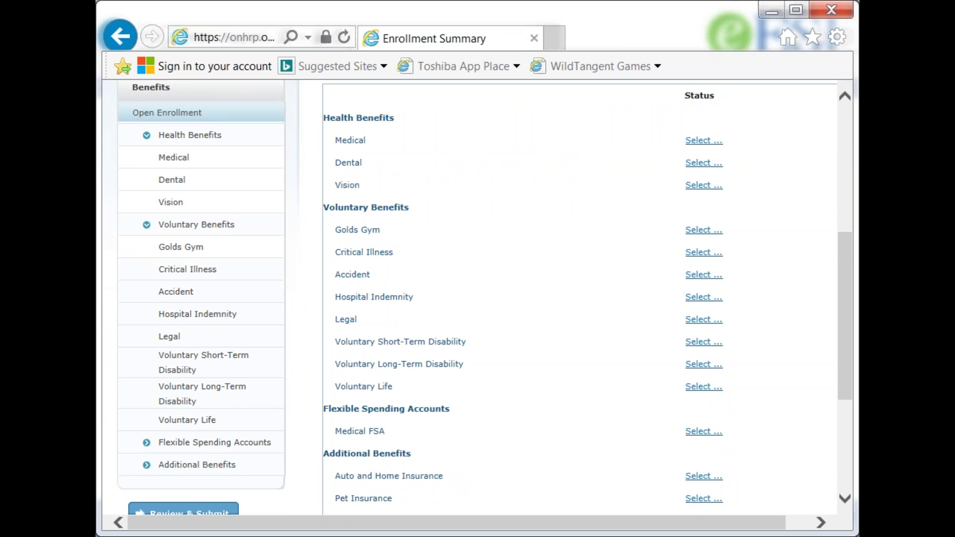
pyautogui.click(147, 443)
pyautogui.scroll(-2, 147, 447)
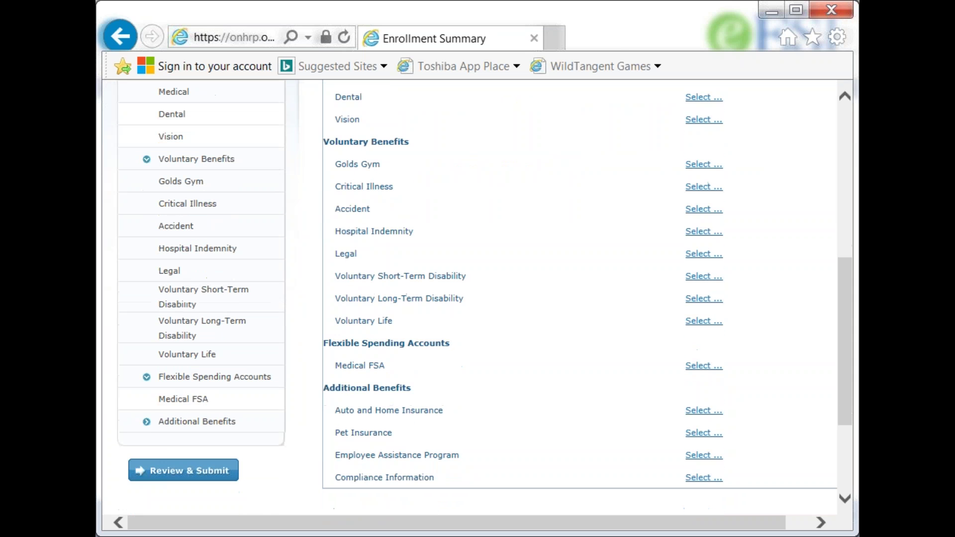
pyautogui.click(146, 422)
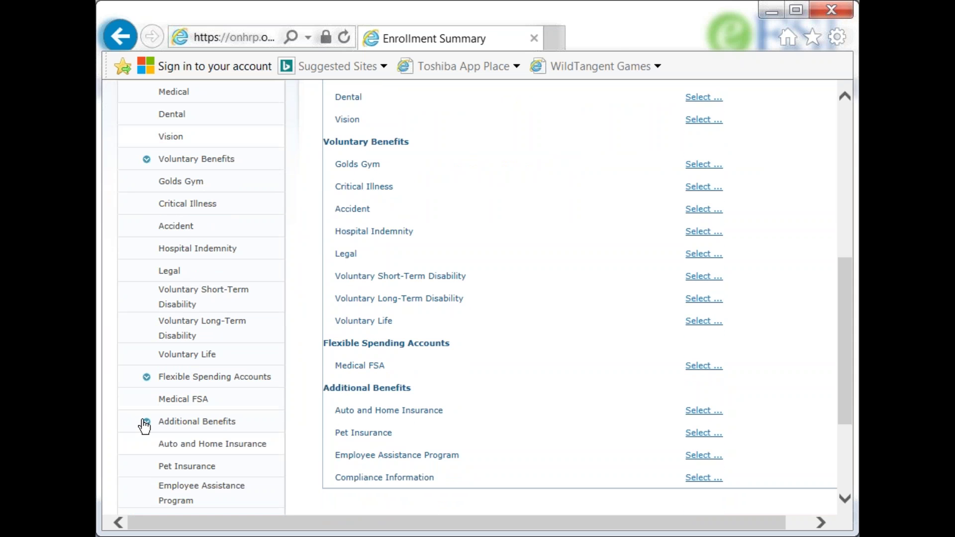
pyautogui.scroll(5, 146, 427)
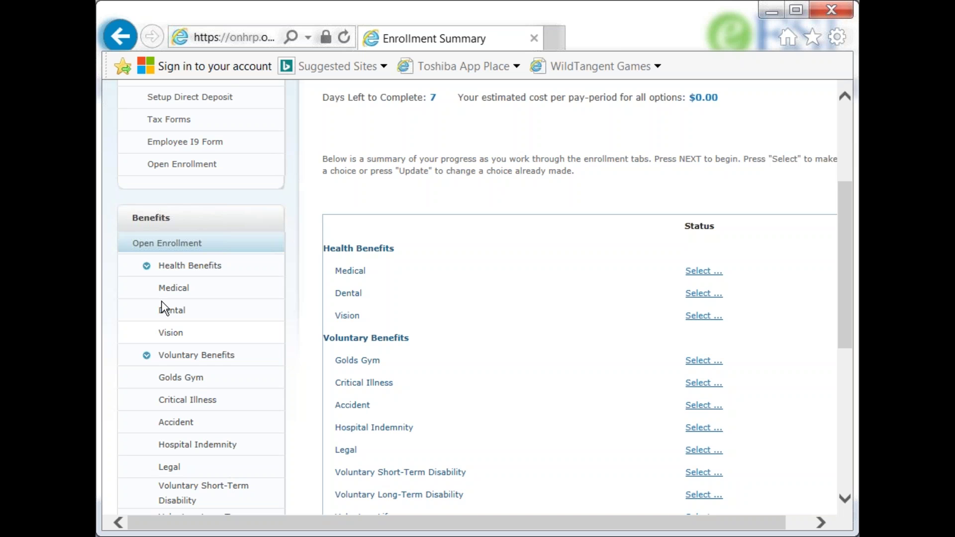
pyautogui.click(172, 291)
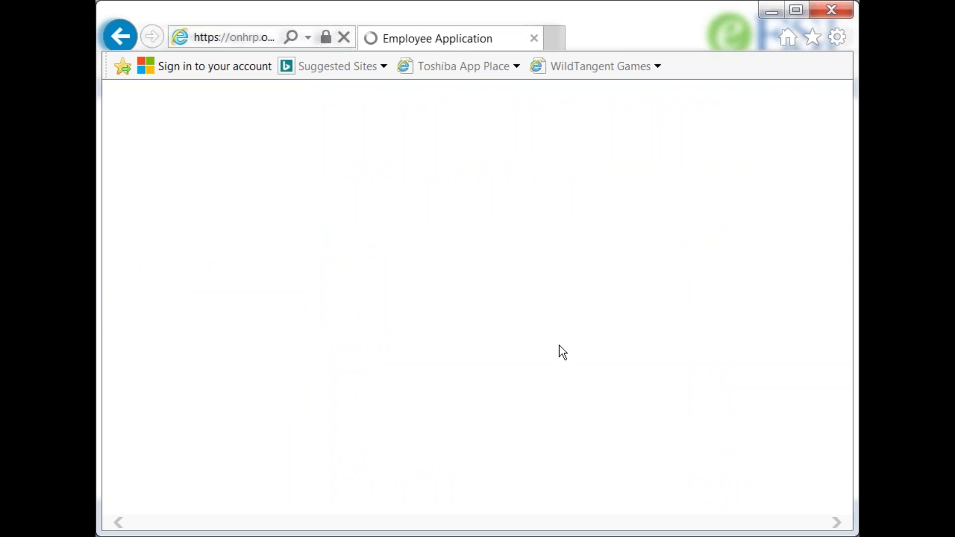
# Open the first plan's benefits summary and always allow pop-ups from onhrp.opennotus.com.
pyautogui.scroll(-3, 559, 345)
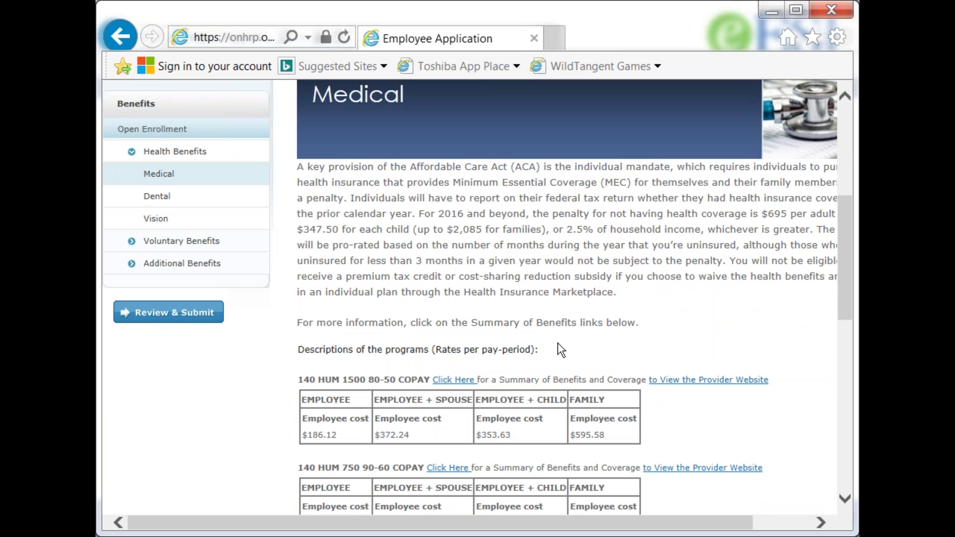
pyautogui.scroll(-4, 532, 219)
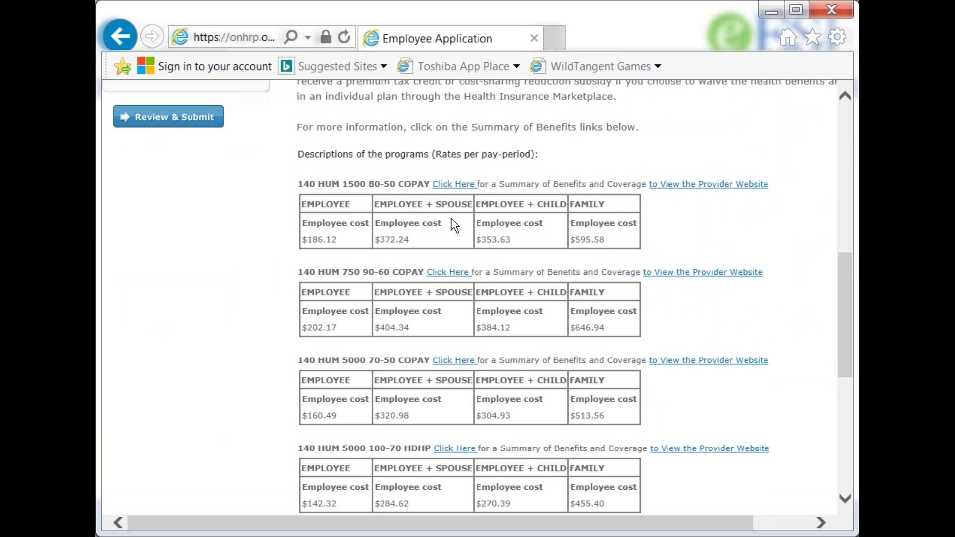
pyautogui.click(457, 184)
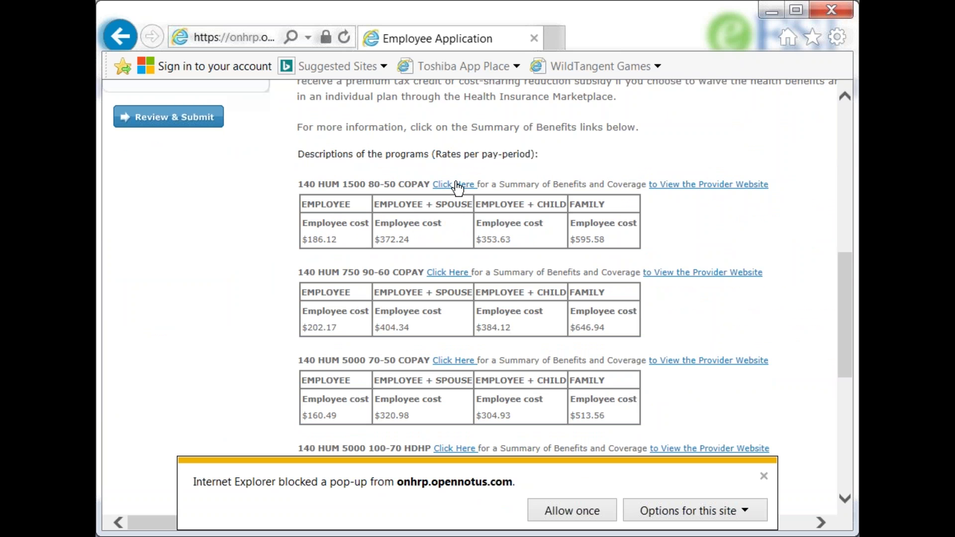
pyautogui.click(564, 511)
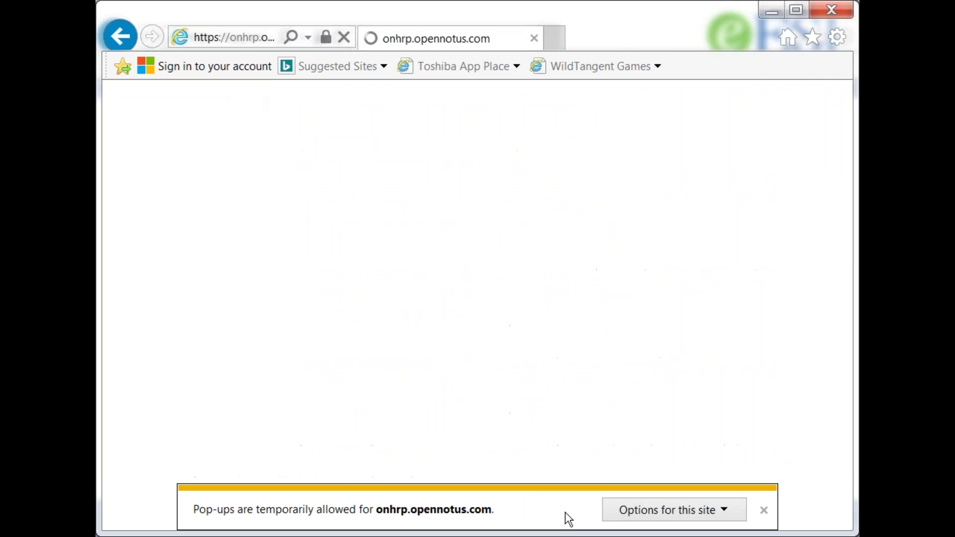
pyautogui.click(730, 518)
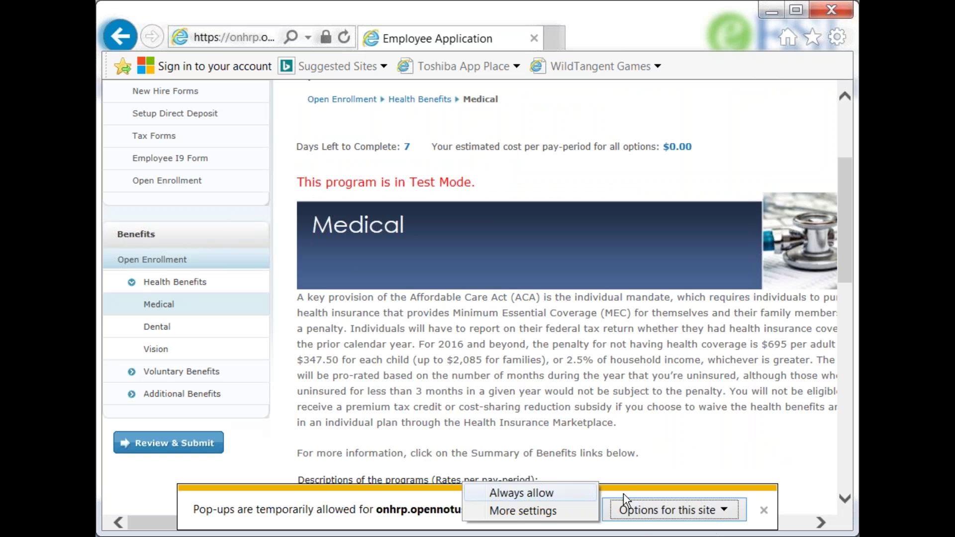
pyautogui.click(569, 494)
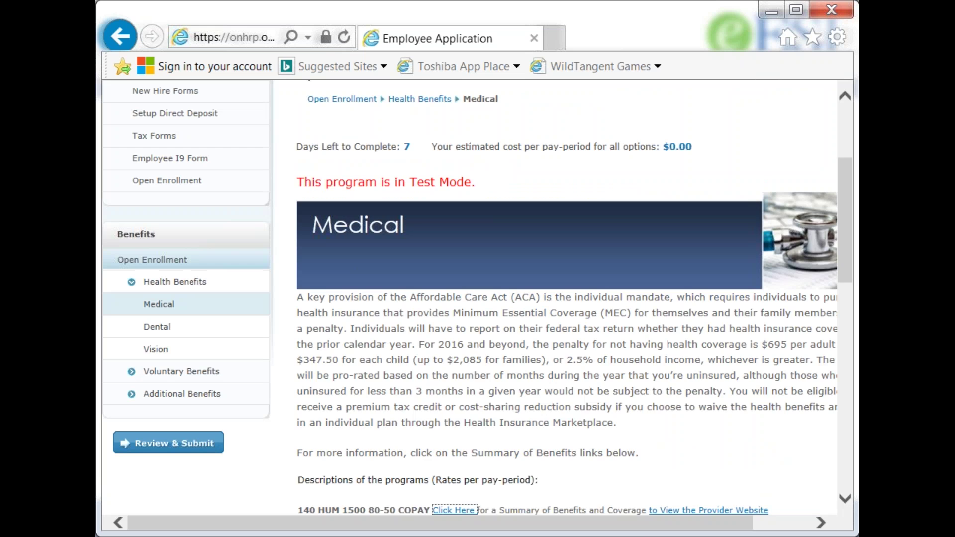
pyautogui.scroll(-8, 562, 484)
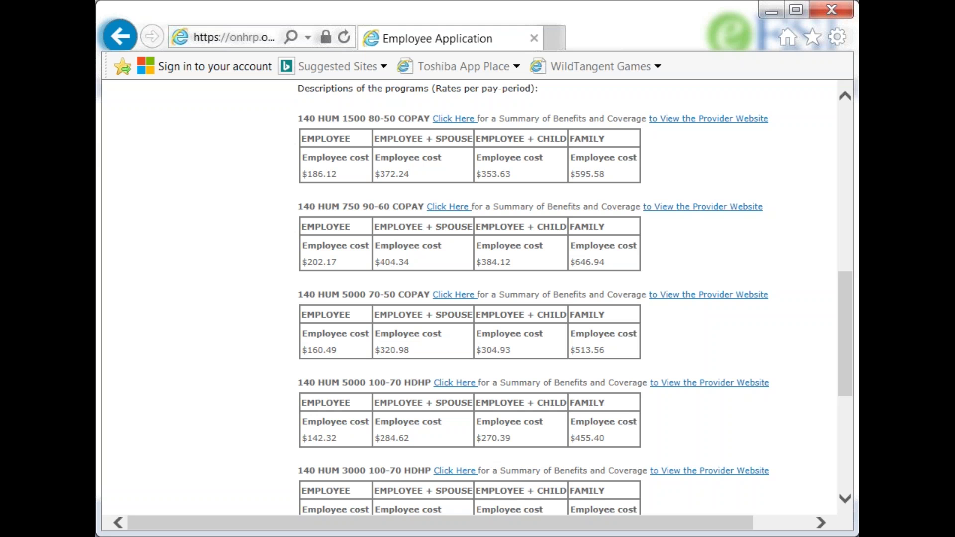
# Open the 140 HUM 1500 80-50 COPAY benefits summary and Humana provider website in new tabs.
pyautogui.click(453, 119)
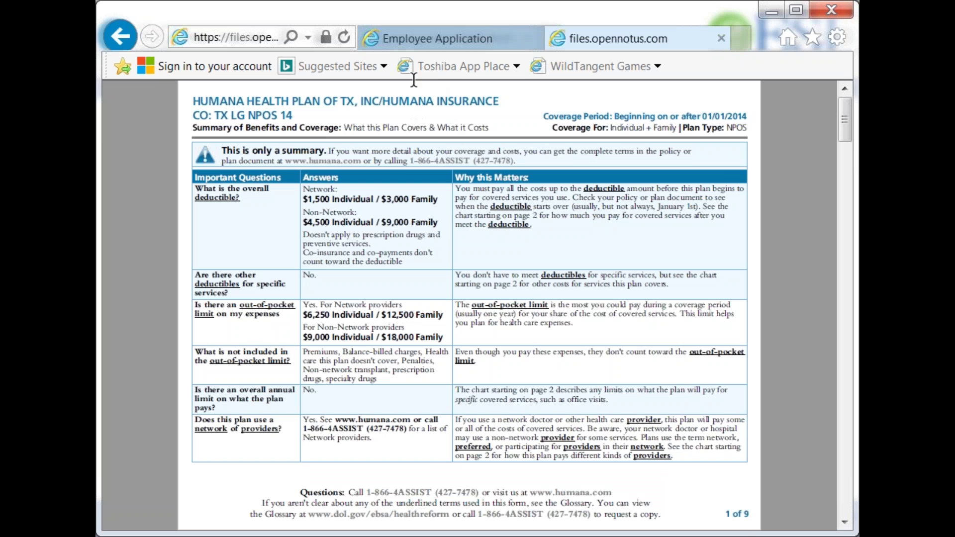
pyautogui.click(422, 38)
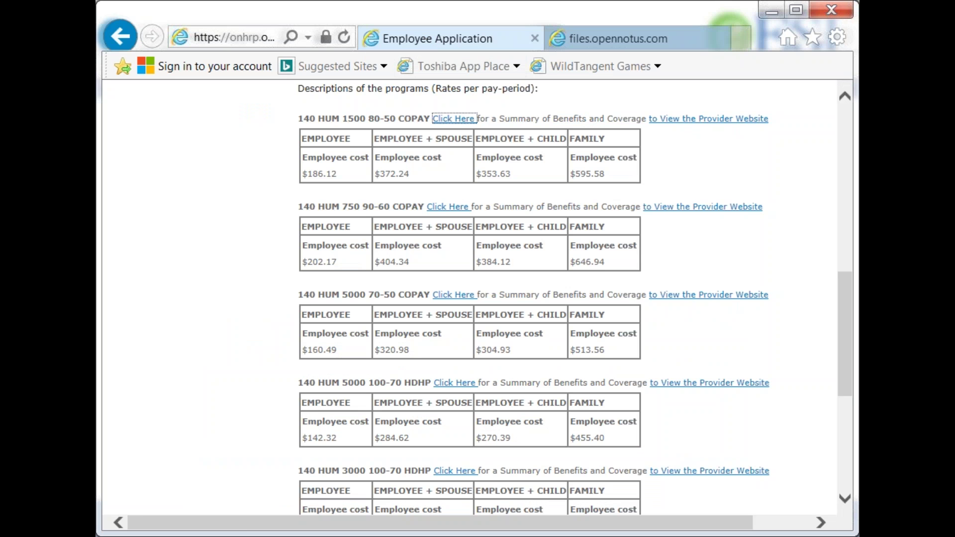
pyautogui.click(675, 120)
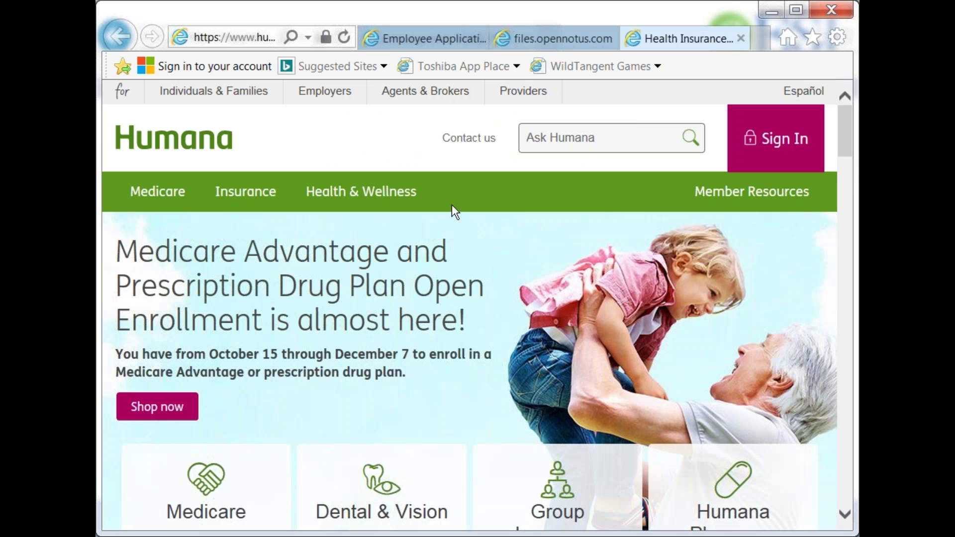
pyautogui.click(440, 41)
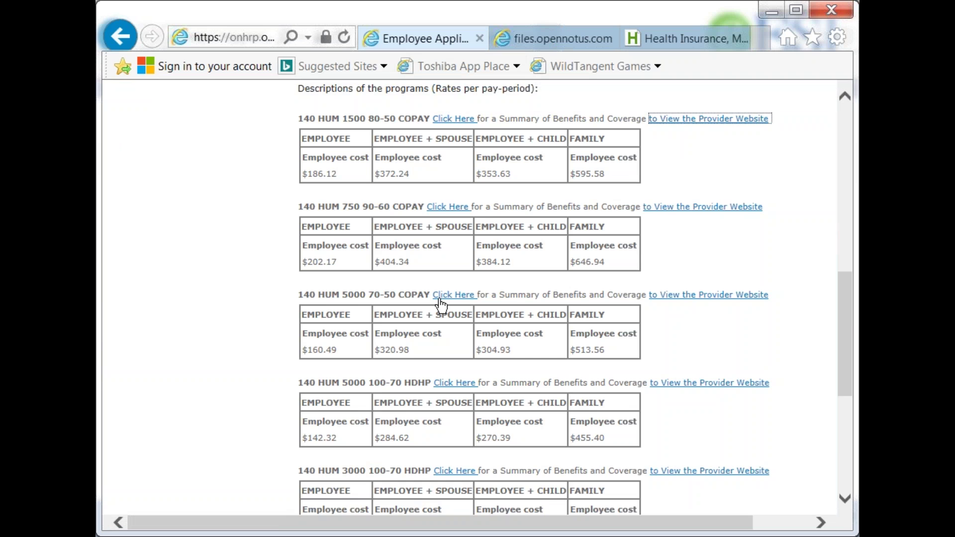
# Select the 140 HUM 750 90-60 COPAY offering with EMPLOYEE coverage ($202.17 per pay period).
pyautogui.scroll(-4, 441, 305)
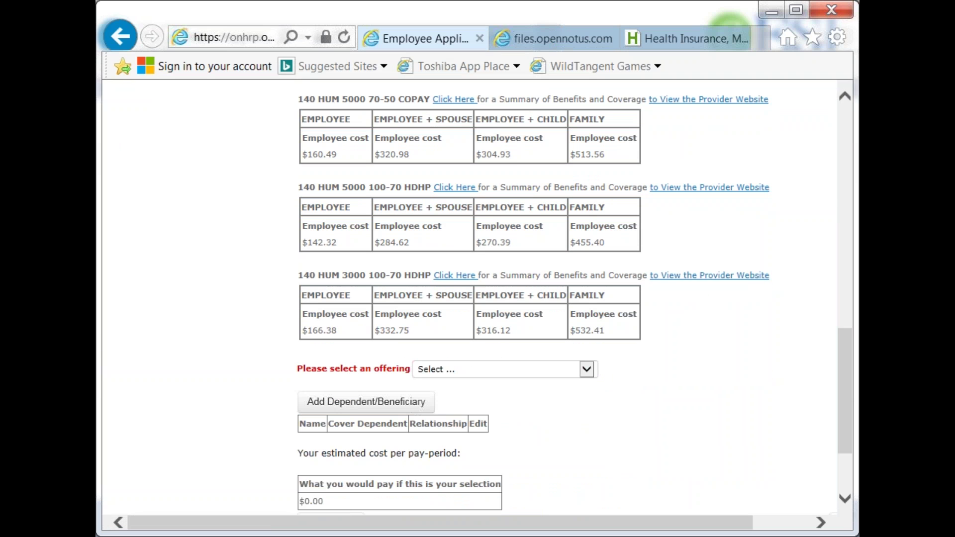
pyautogui.click(486, 371)
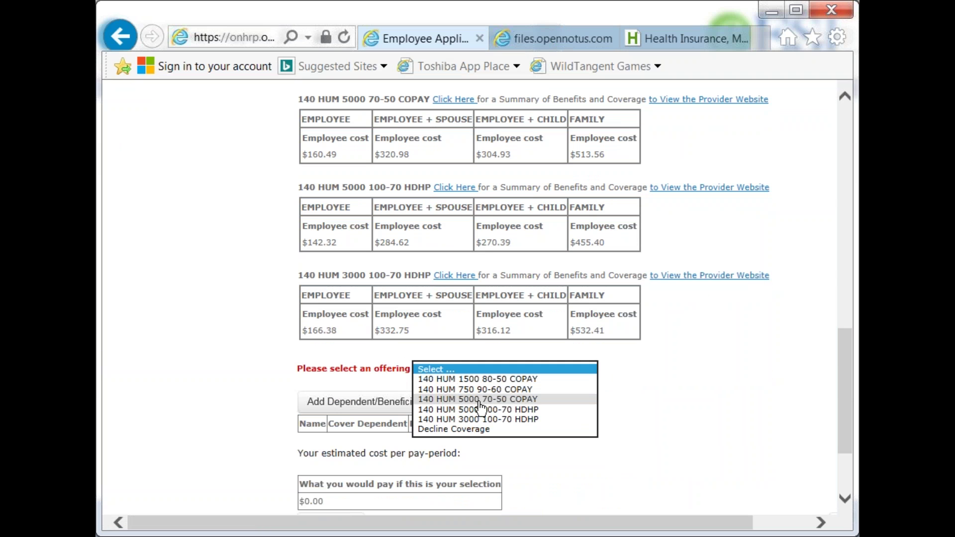
pyautogui.click(484, 389)
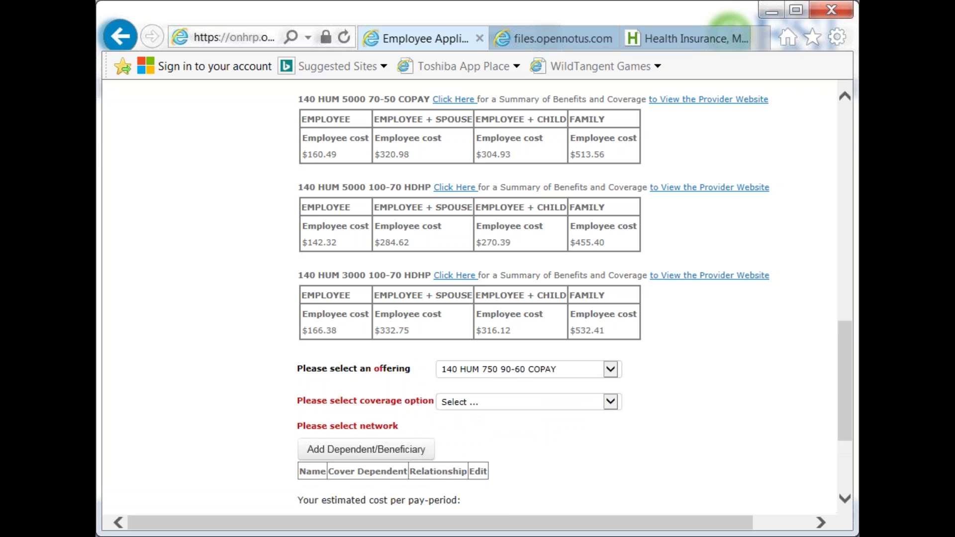
pyautogui.click(483, 404)
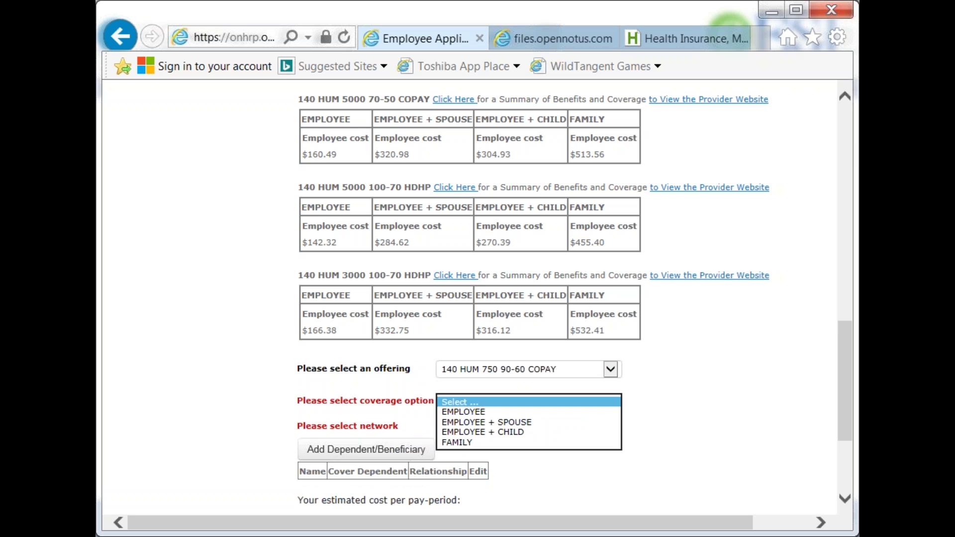
pyautogui.click(481, 411)
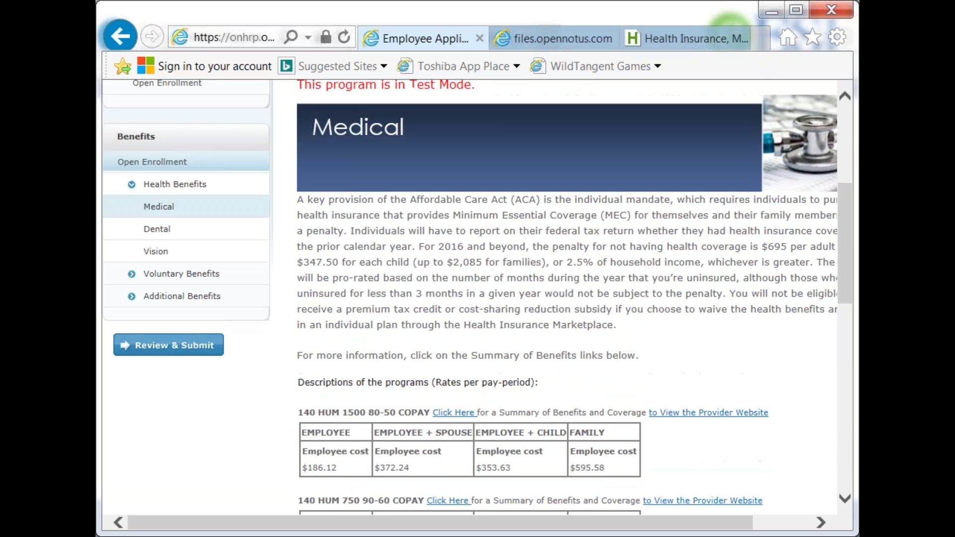
# Expand Voluntary Benefits in the sidebar, leave the coverage tier unselected, and reopen the medical offering list.
pyautogui.scroll(-1, 192, 348)
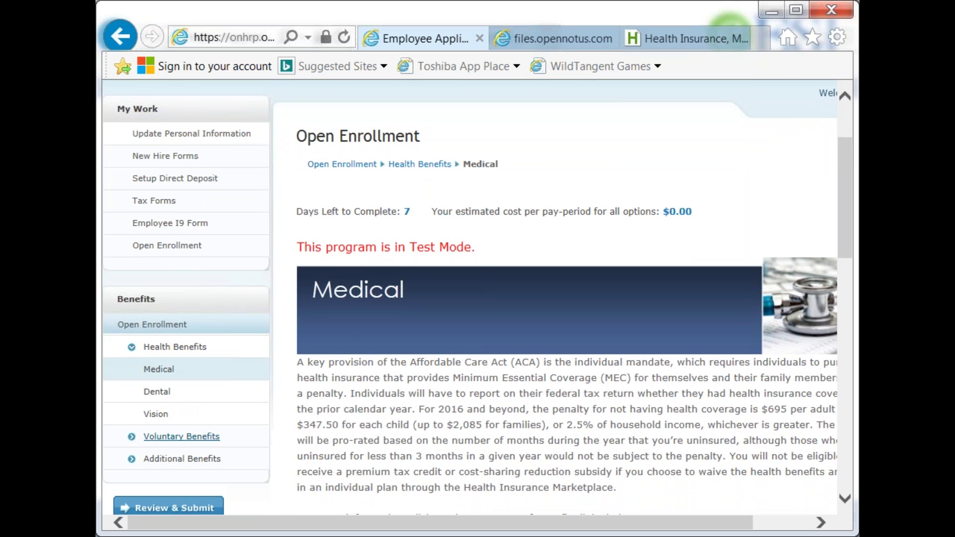
pyautogui.click(140, 440)
pyautogui.scroll(-8, 139, 441)
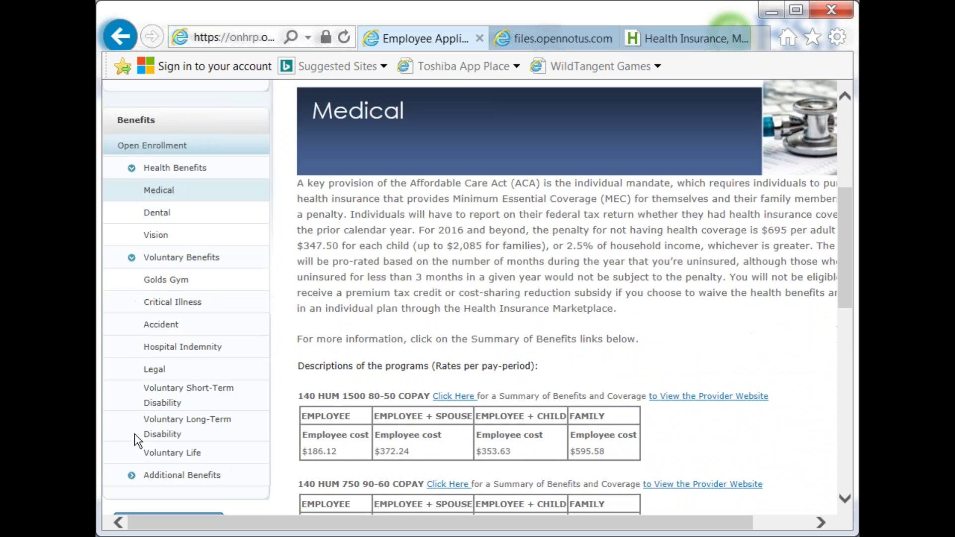
pyautogui.scroll(-3, 691, 498)
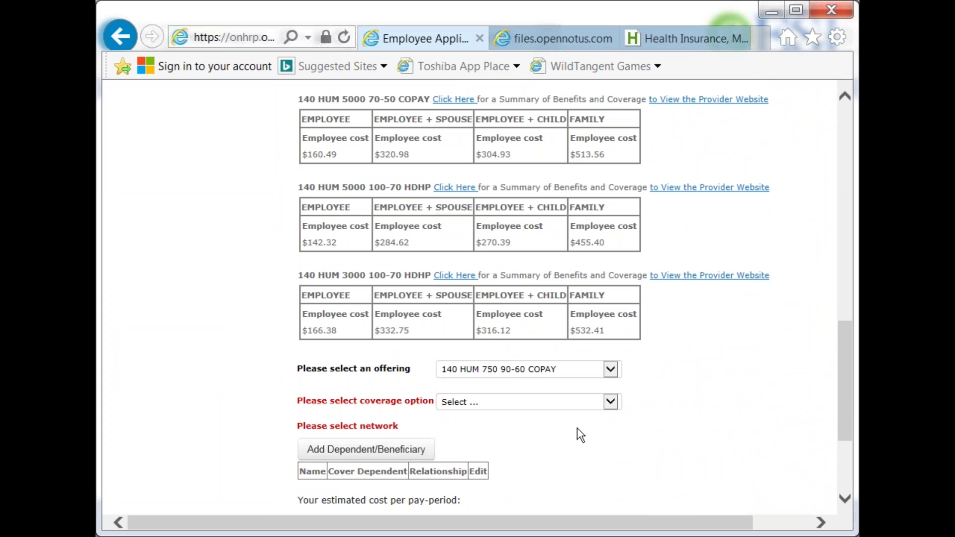
pyautogui.click(509, 405)
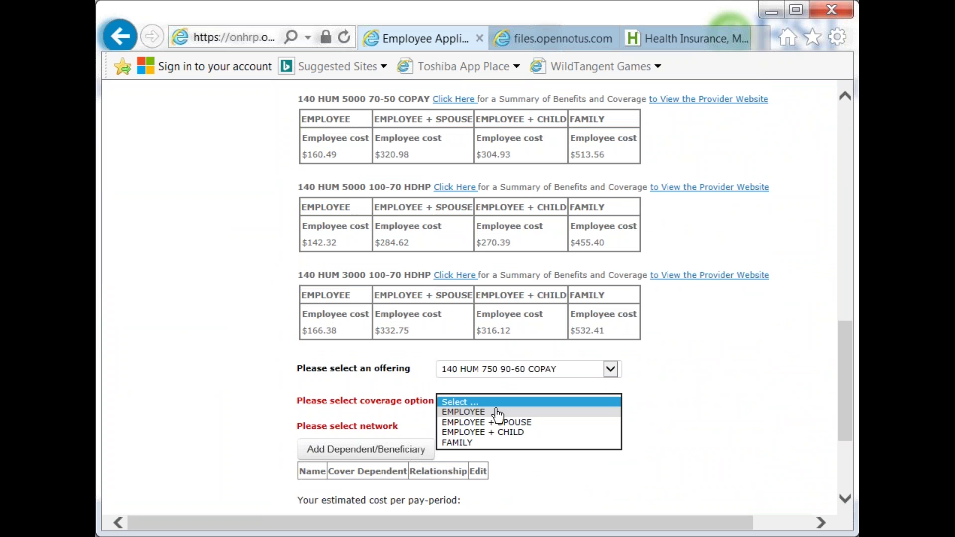
pyautogui.click(485, 403)
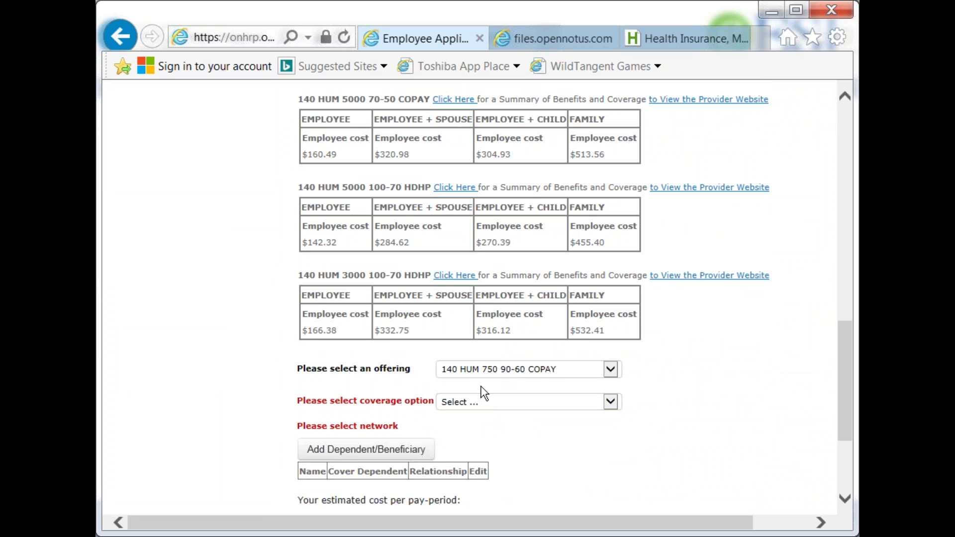
pyautogui.click(481, 371)
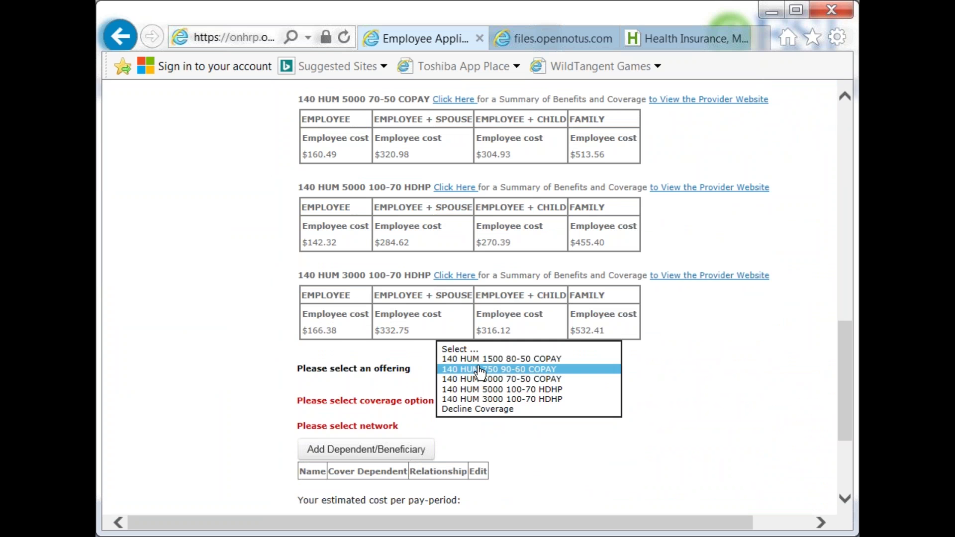
# Decline medical coverage with Spousal Coverage as the reason and continue to Dental.
pyautogui.click(479, 410)
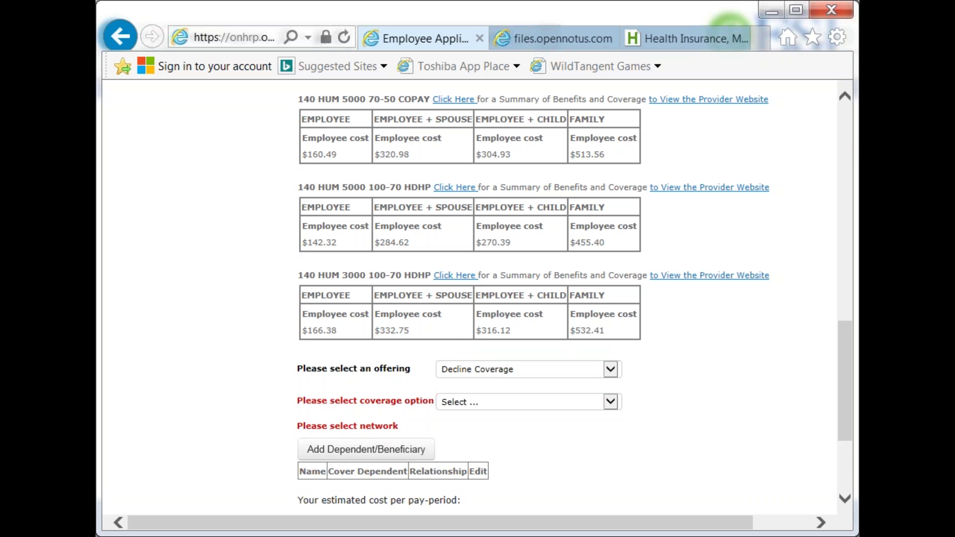
pyautogui.click(547, 398)
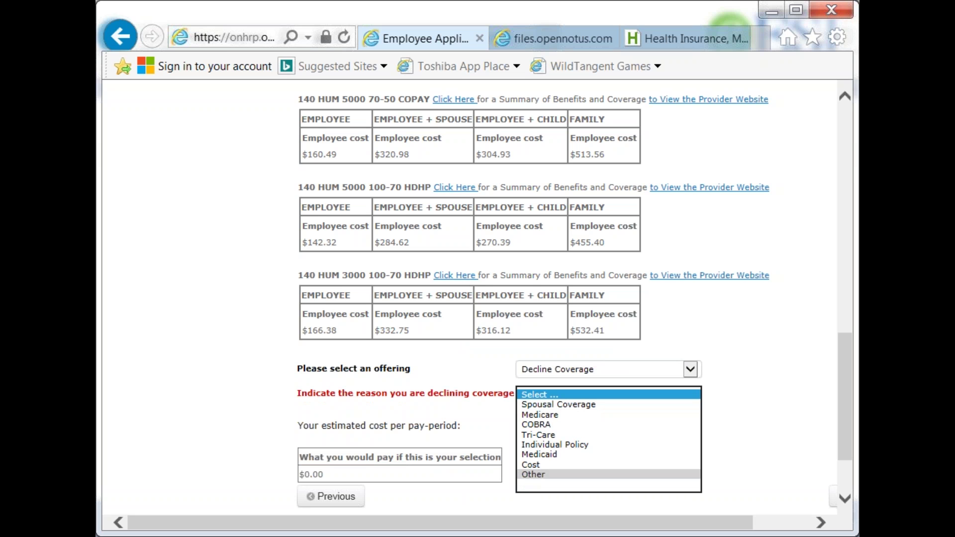
pyautogui.click(529, 475)
pyautogui.click(520, 398)
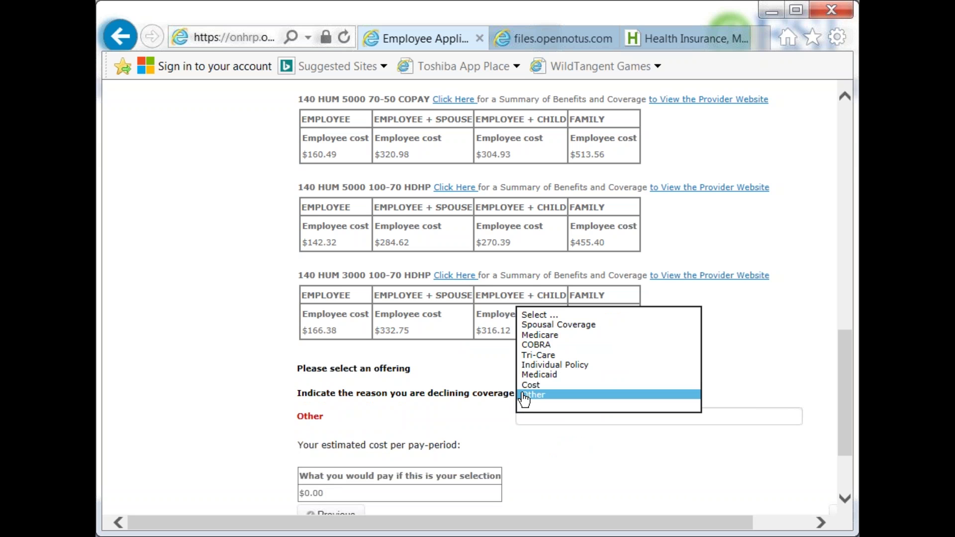
pyautogui.click(561, 326)
pyautogui.scroll(-3, 584, 429)
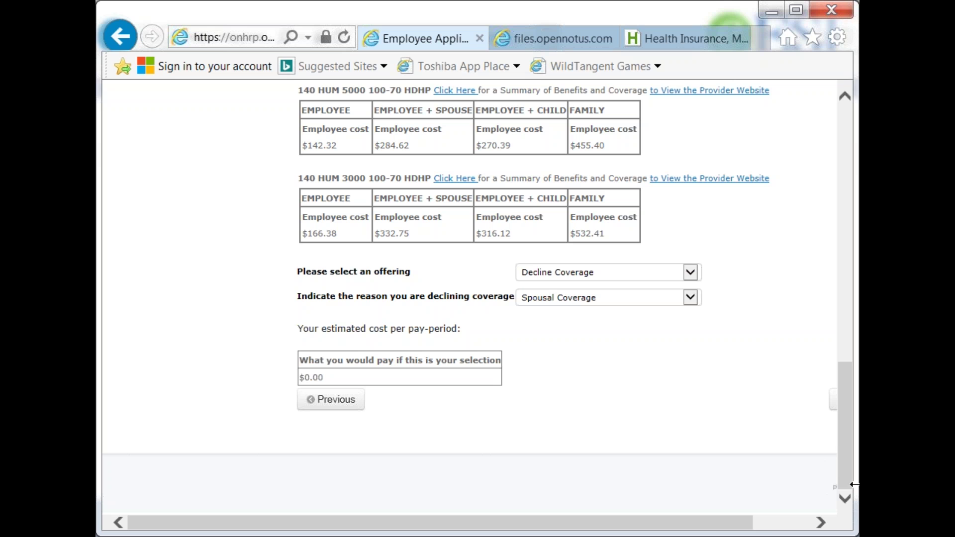
pyautogui.moveTo(706, 518); pyautogui.dragTo(764, 518)
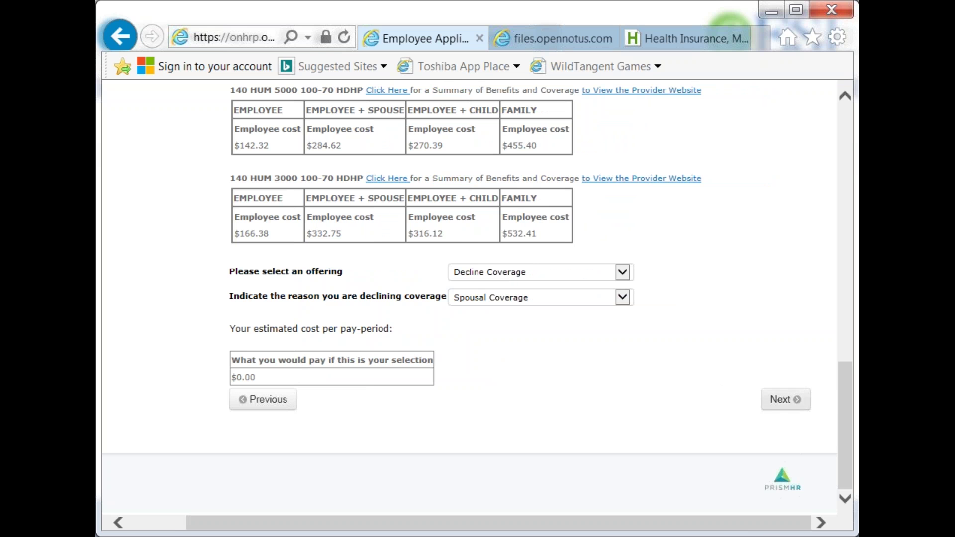
pyautogui.click(793, 401)
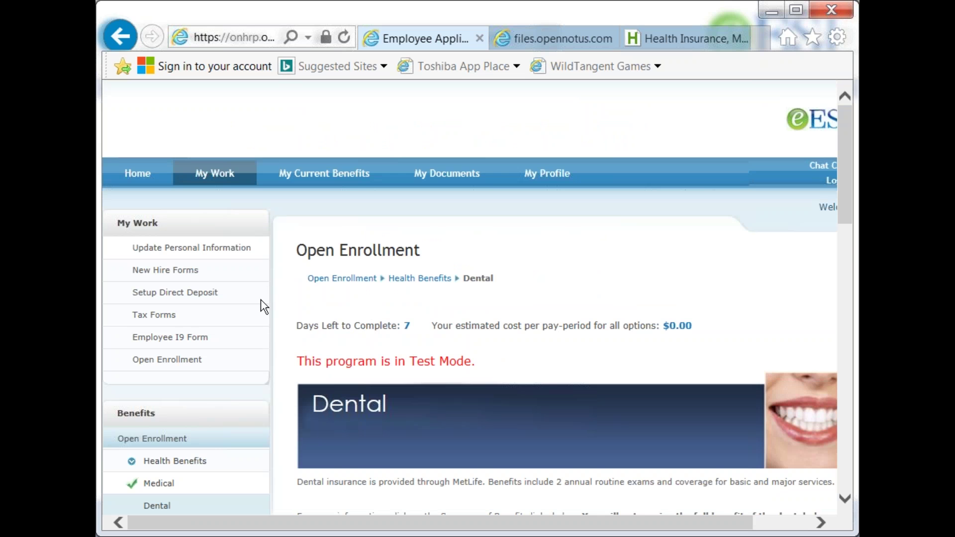
# Review the MetLife Value, Low, Mid and High dental comparison, then go to Review & Submit.
pyautogui.scroll(-3, 258, 303)
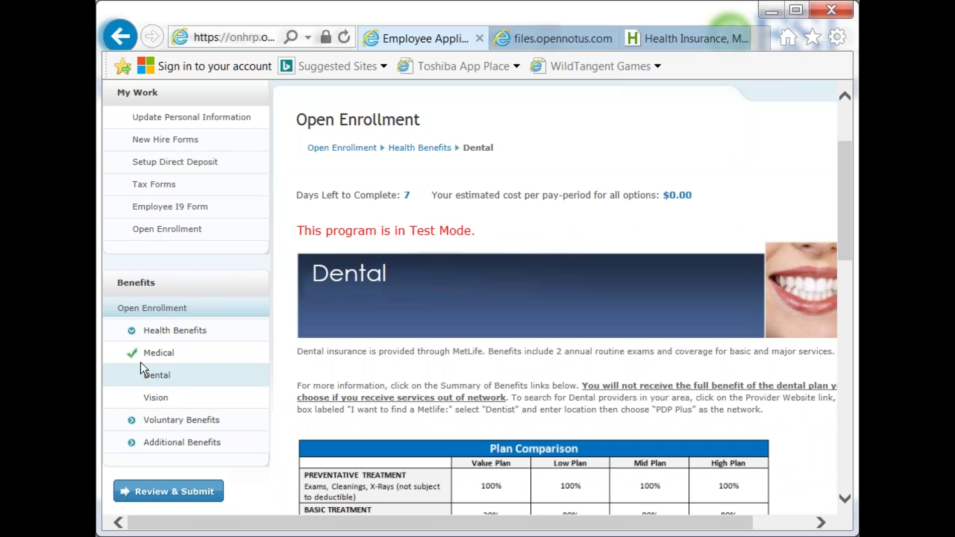
pyautogui.scroll(-6, 445, 412)
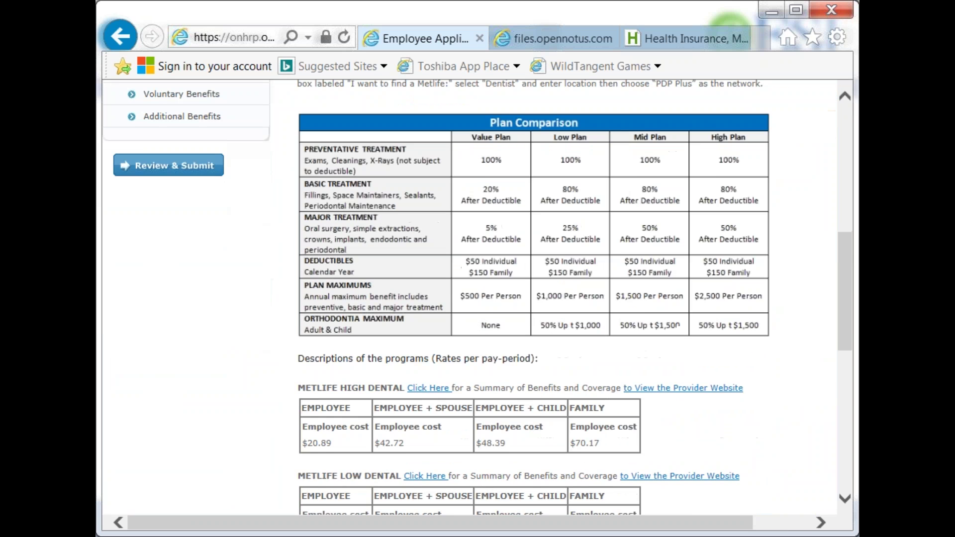
pyautogui.scroll(-2, 476, 297)
pyautogui.scroll(2, 477, 297)
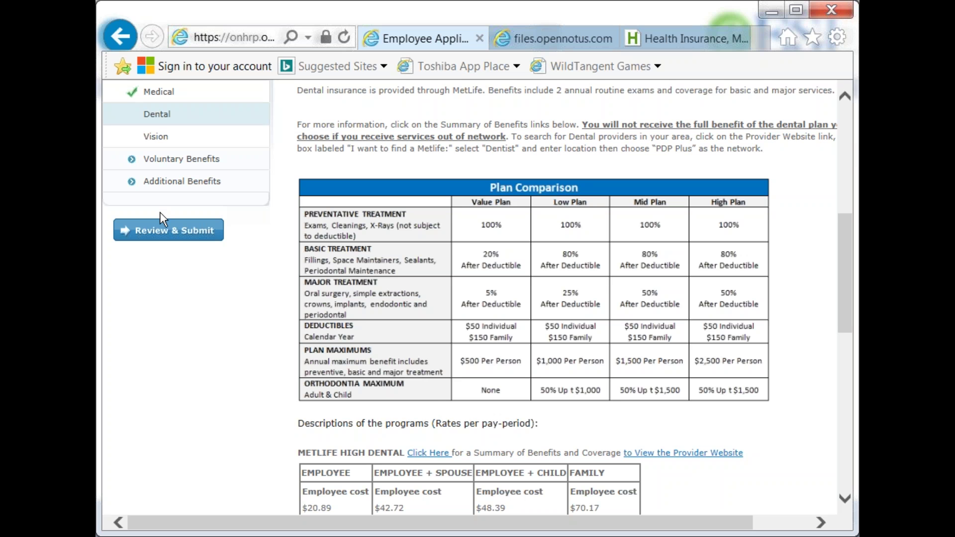
pyautogui.click(162, 244)
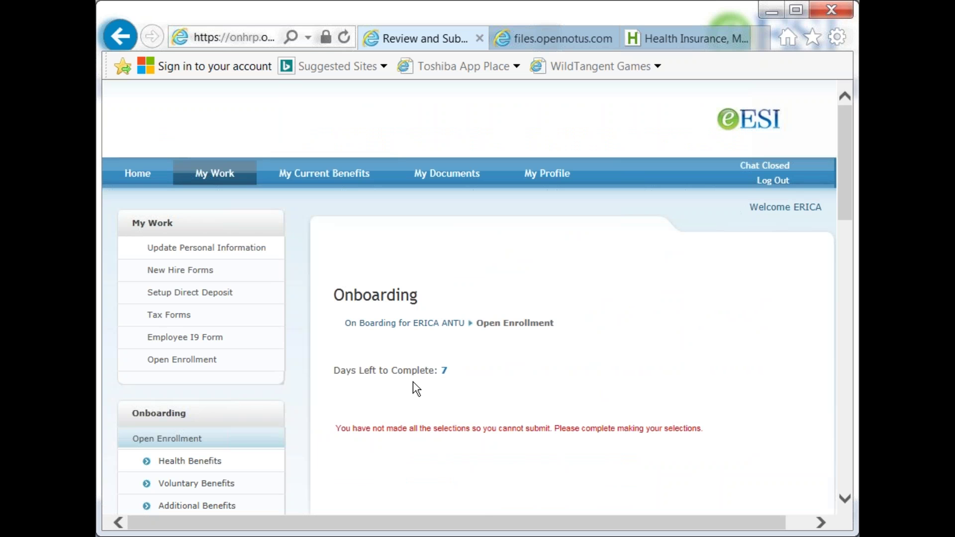
# Scroll through the Review and Submit selections table and the 'cannot submit' warning, then back up.
pyautogui.scroll(-3, 416, 388)
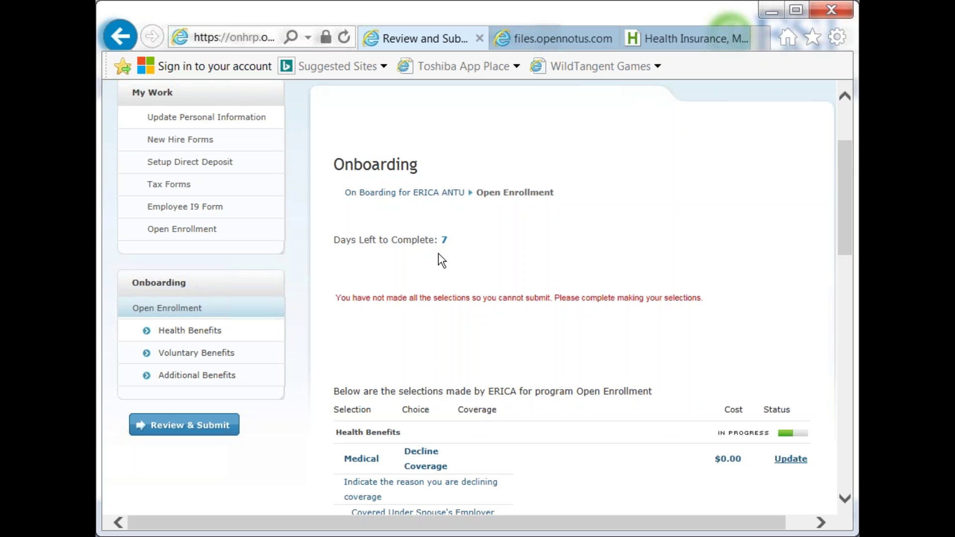
pyautogui.scroll(-2, 420, 314)
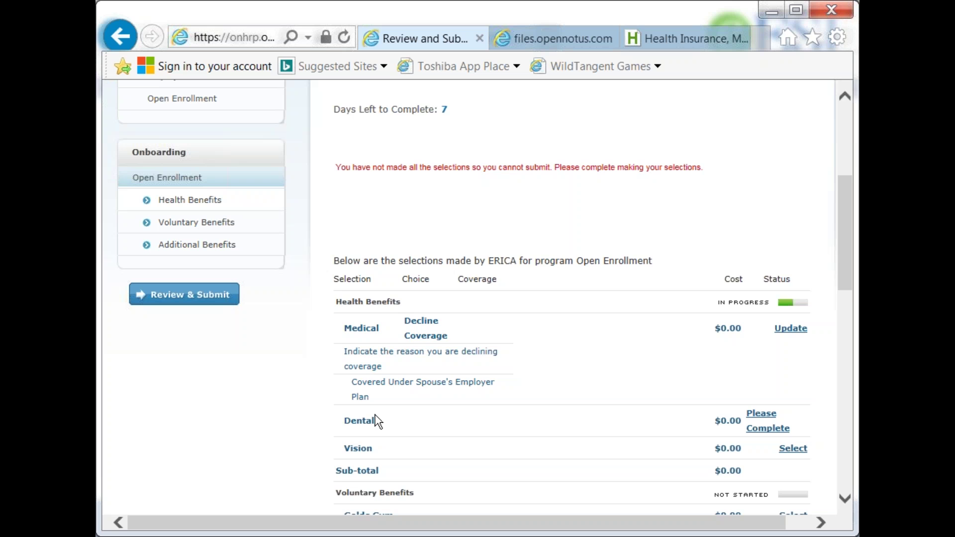
pyautogui.scroll(-1, 378, 422)
pyautogui.scroll(-1, 378, 422)
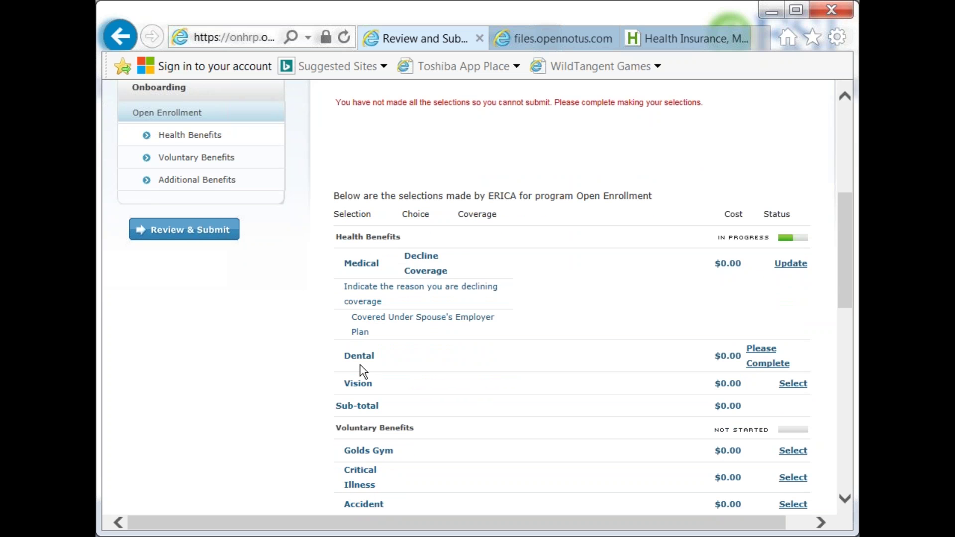
pyautogui.scroll(-3, 375, 380)
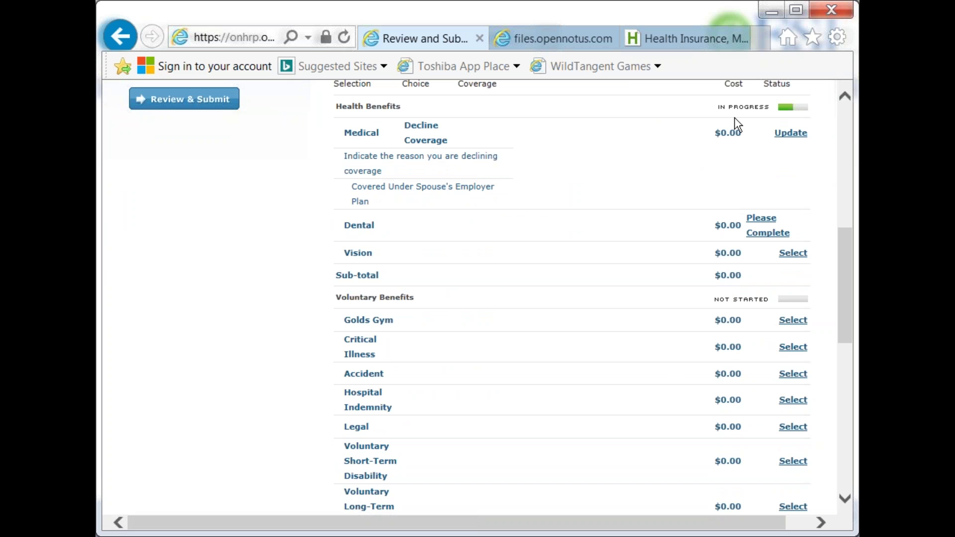
pyautogui.scroll(5, 667, 188)
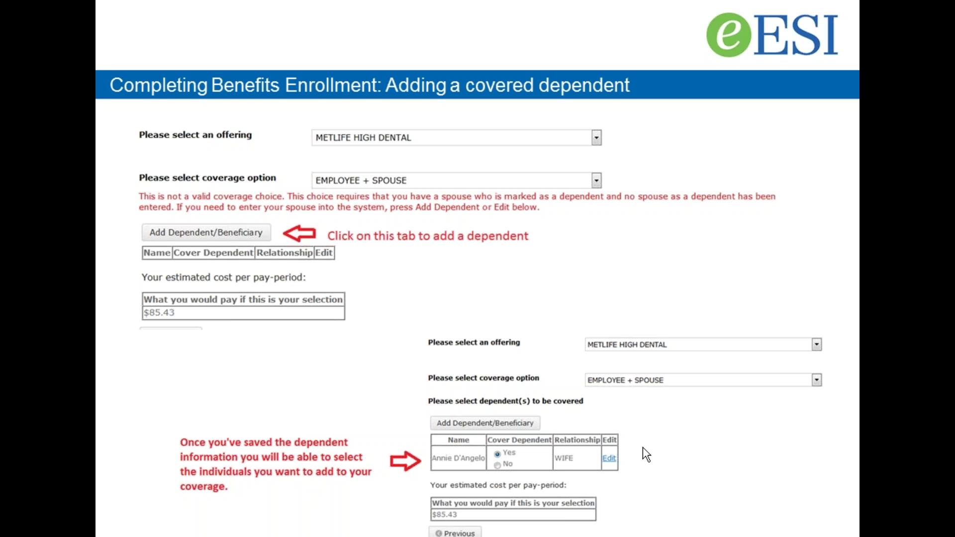
# Move forward one slide and back, landing on the Reviewing & Submitting Elections slide ($279.06 sub-total).
pyautogui.press('Right')
pyautogui.press('Right')
pyautogui.press('Left')
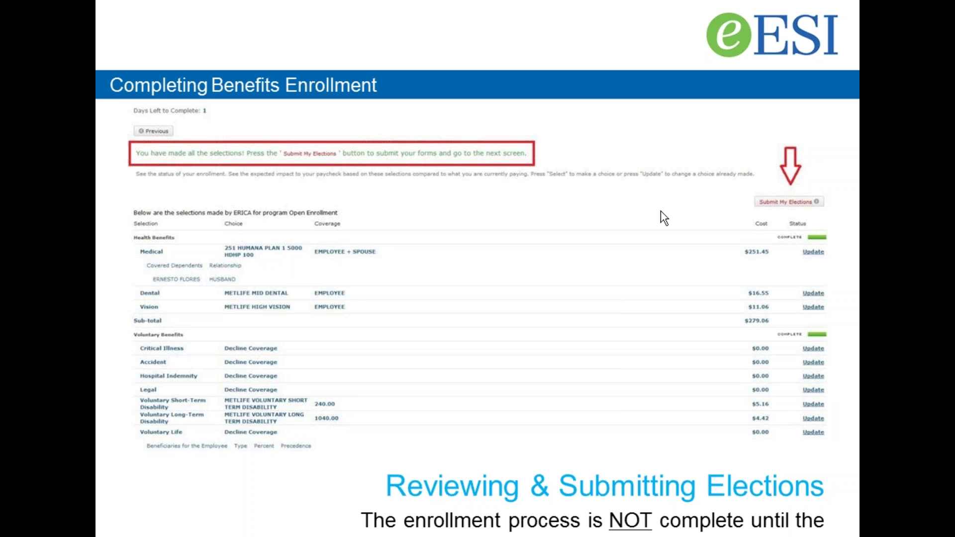
# Advance to the 'Attesting to Legal Terms & Conditions' slide.
pyautogui.press('Right')
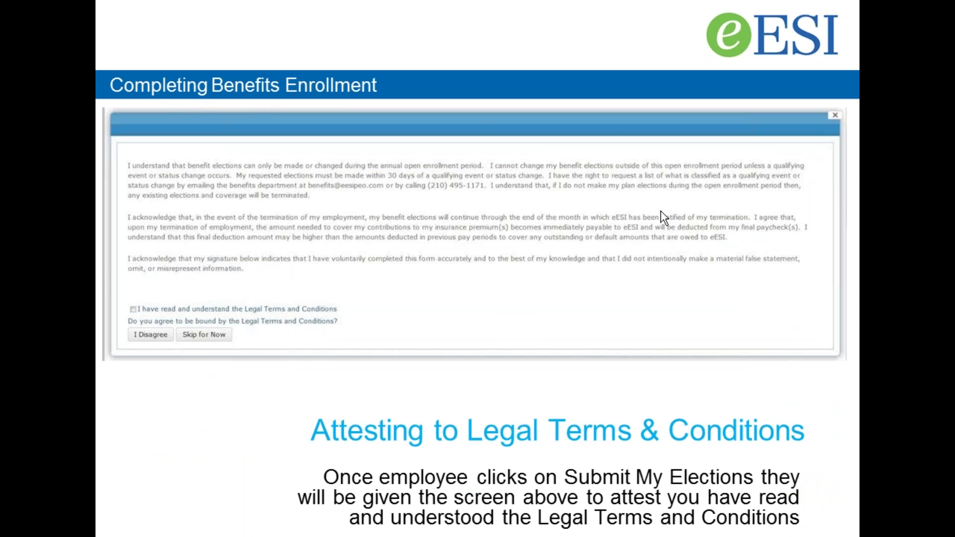